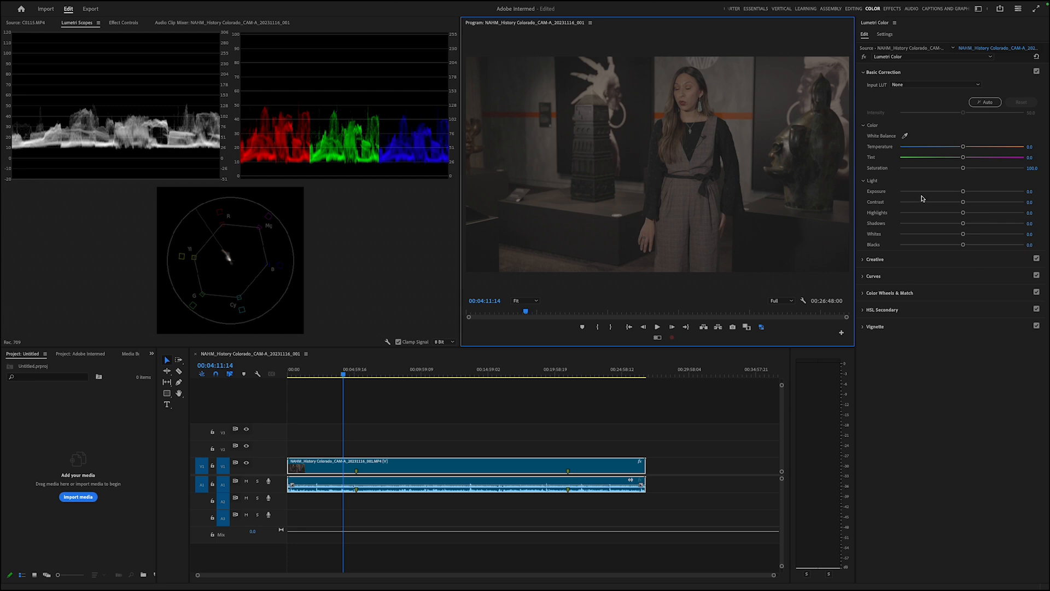
- Look through the Color Wheels & Match, Curves, Creative and Basic Correction sections of Lumetri Color
{"action": "left_click", "coordinate": [896, 293]}
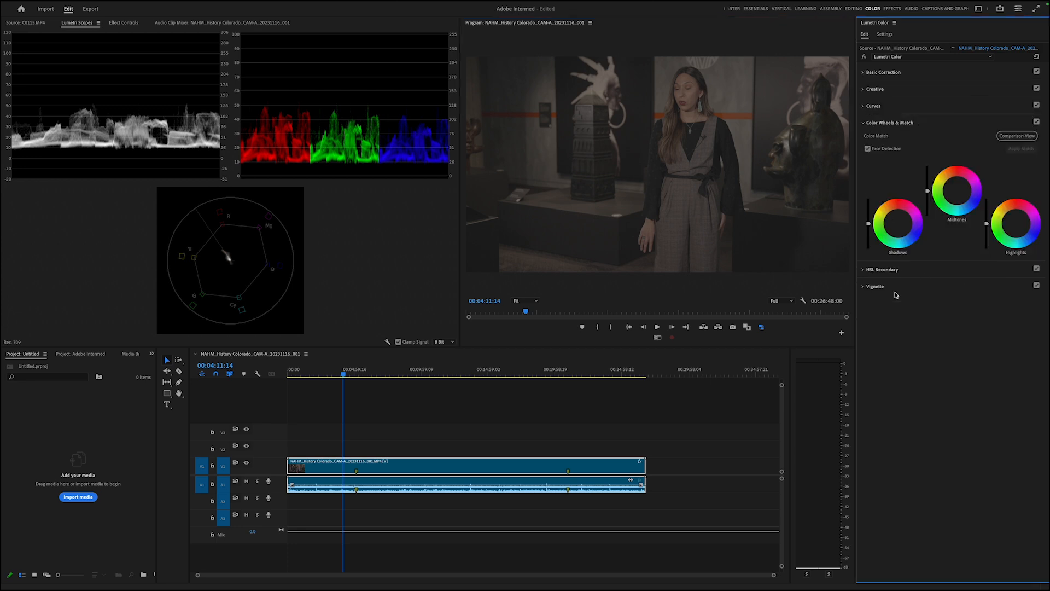
{"action": "left_click", "coordinate": [875, 106]}
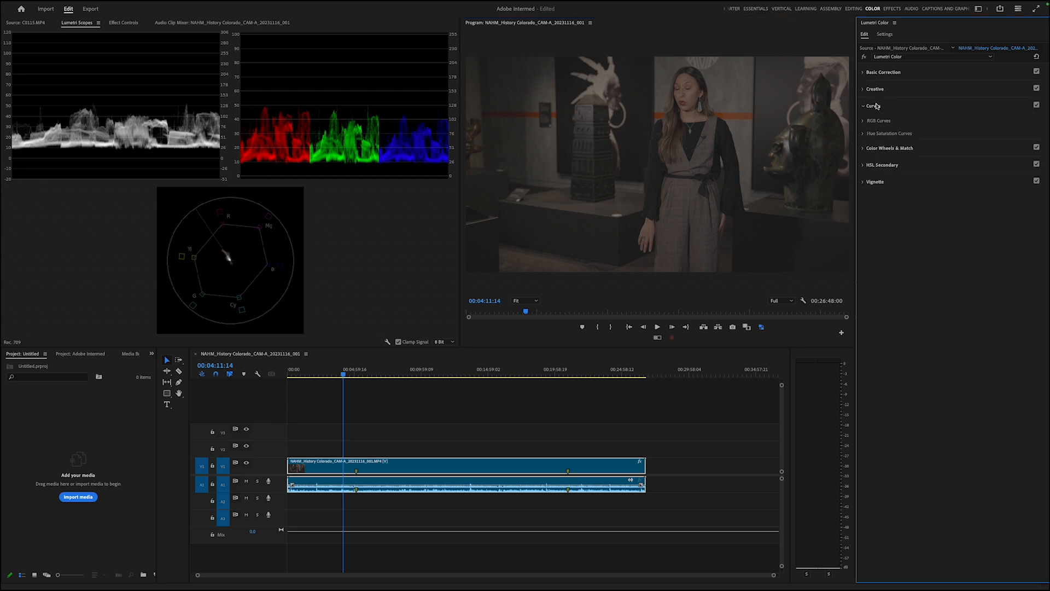
{"action": "left_click", "coordinate": [872, 89]}
{"action": "left_click", "coordinate": [901, 102]}
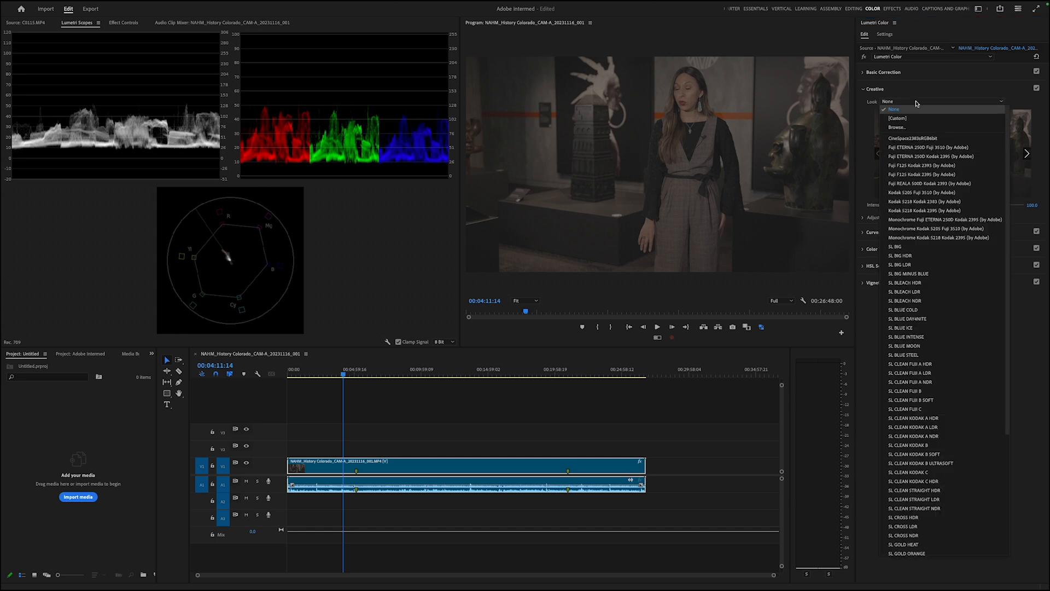
{"action": "left_click", "coordinate": [1032, 100]}
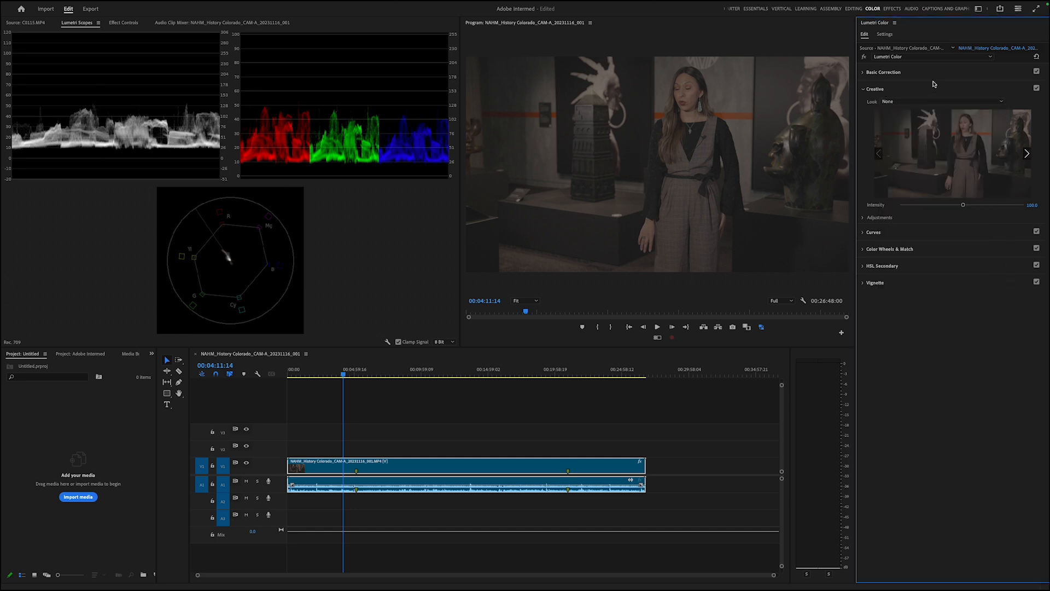
{"action": "left_click", "coordinate": [883, 72]}
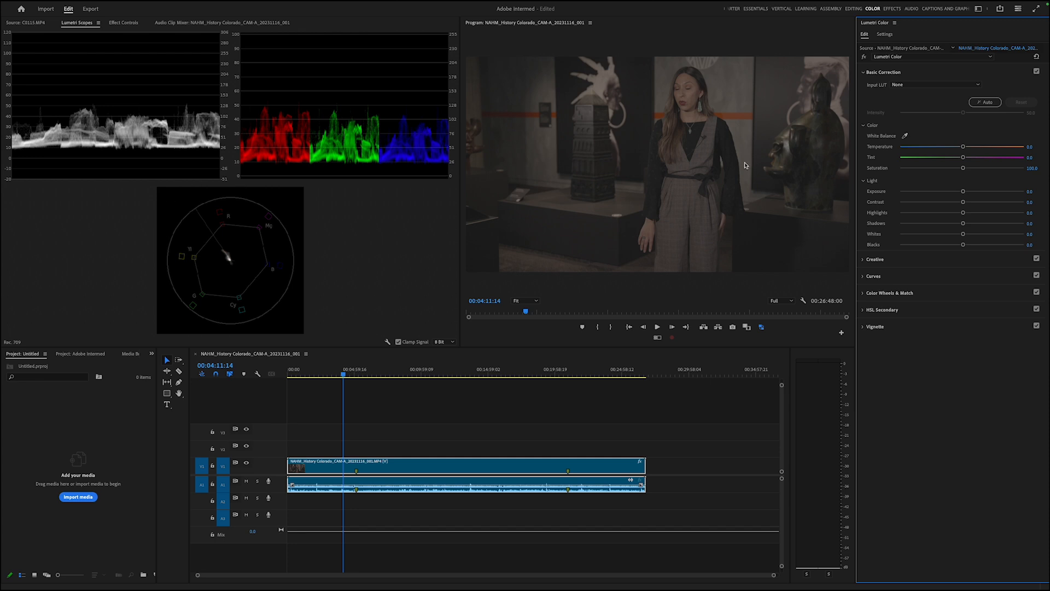
{"action": "scroll", "coordinate": [707, 145], "scroll_direction": "up", "scroll_amount": 1}
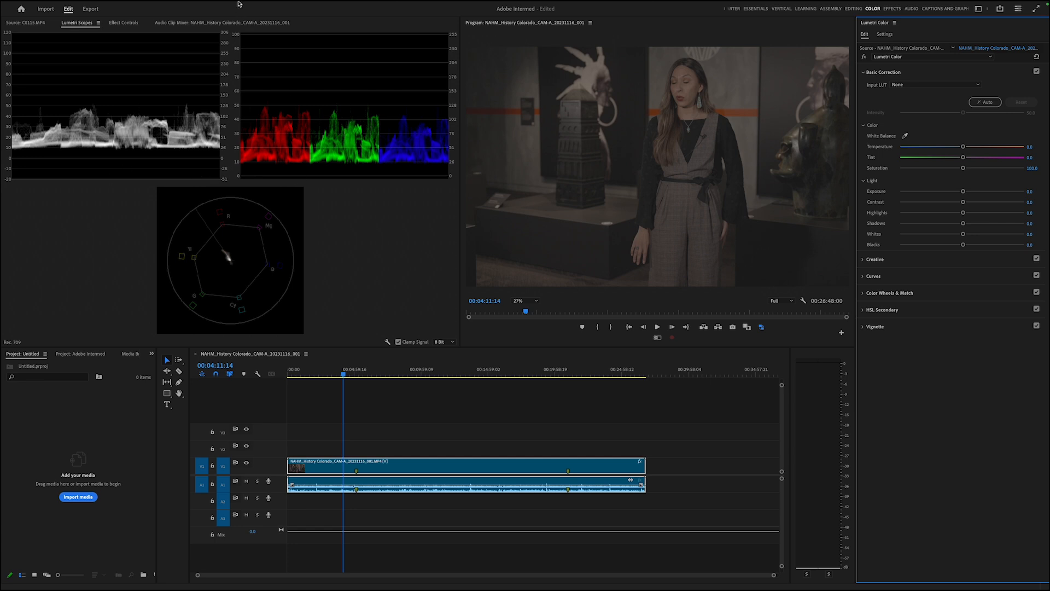
- Check in the list of available panels whether Lumetri Scopes is enabled
{"action": "mouse_move", "coordinate": [241, 5]}
{"action": "left_click", "coordinate": [267, 6]}
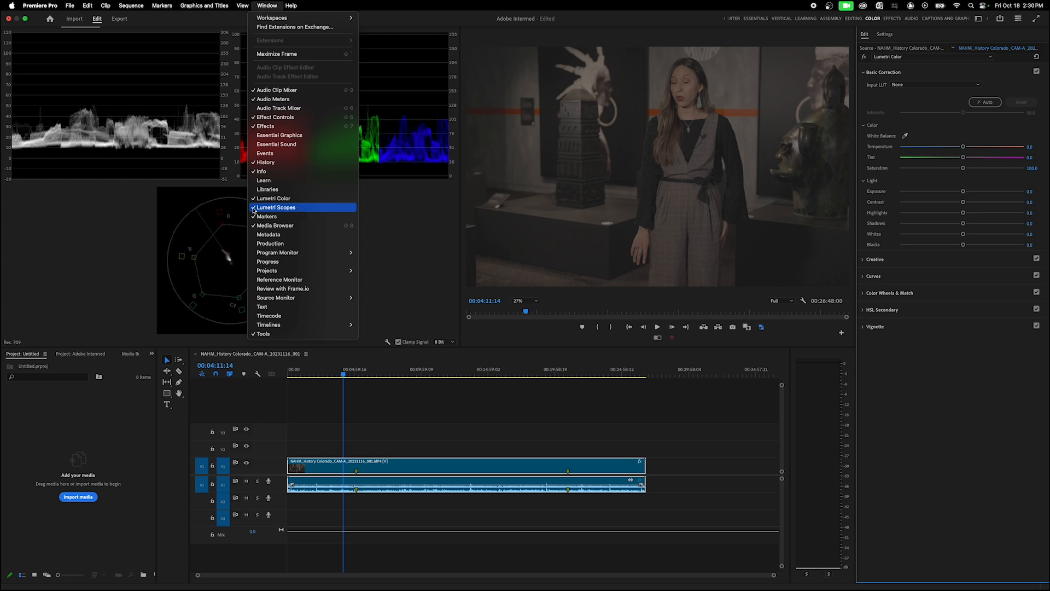
{"action": "left_click", "coordinate": [424, 200]}
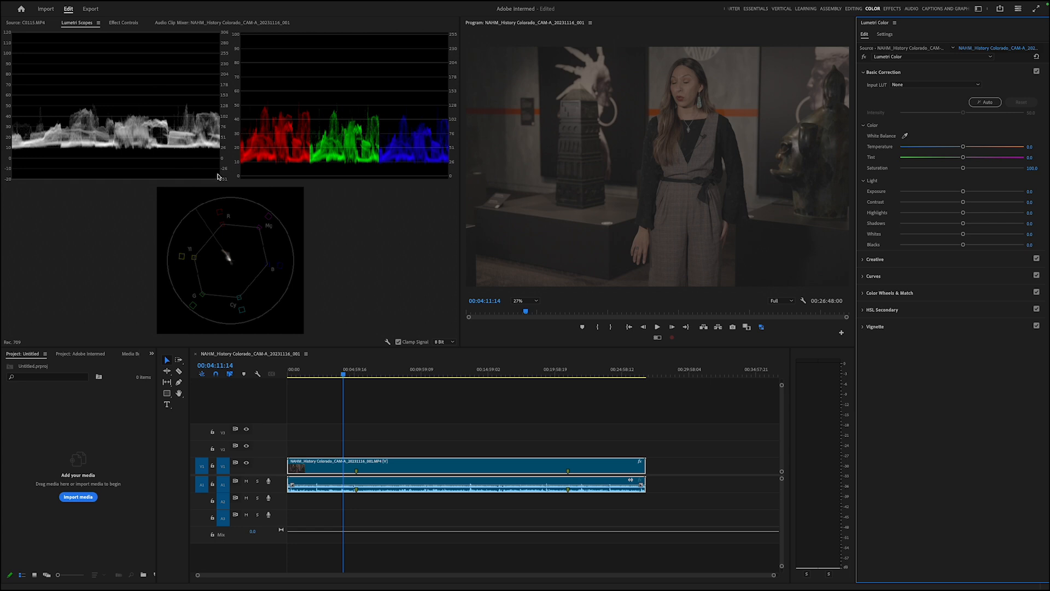
- Try the RGB waveform type in Lumetri Scopes and switch the waveform back to Luma
{"action": "right_click", "coordinate": [361, 209]}
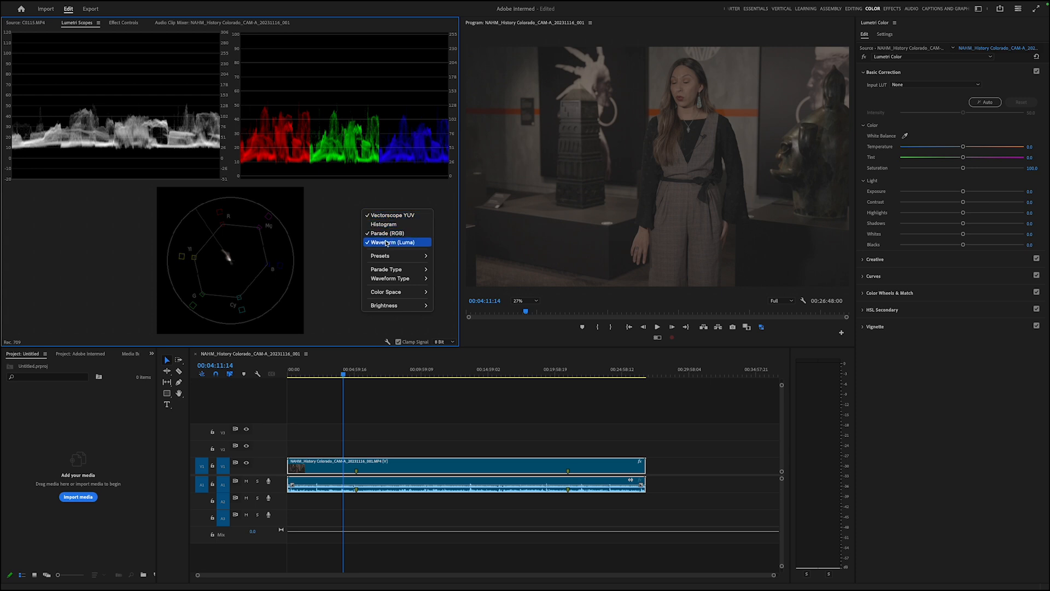
{"action": "mouse_move", "coordinate": [405, 284]}
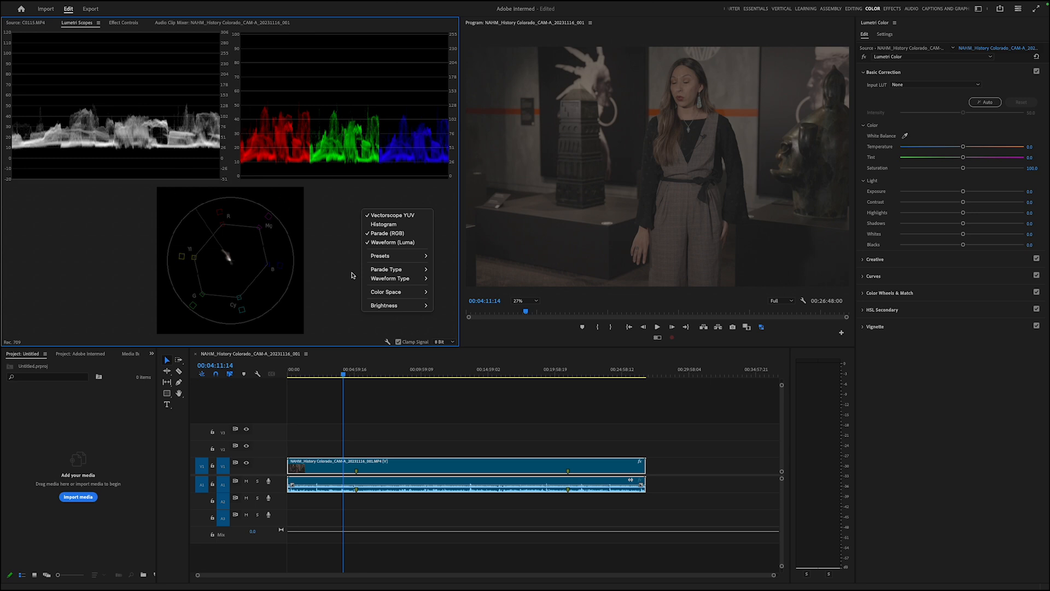
{"action": "mouse_move", "coordinate": [375, 278]}
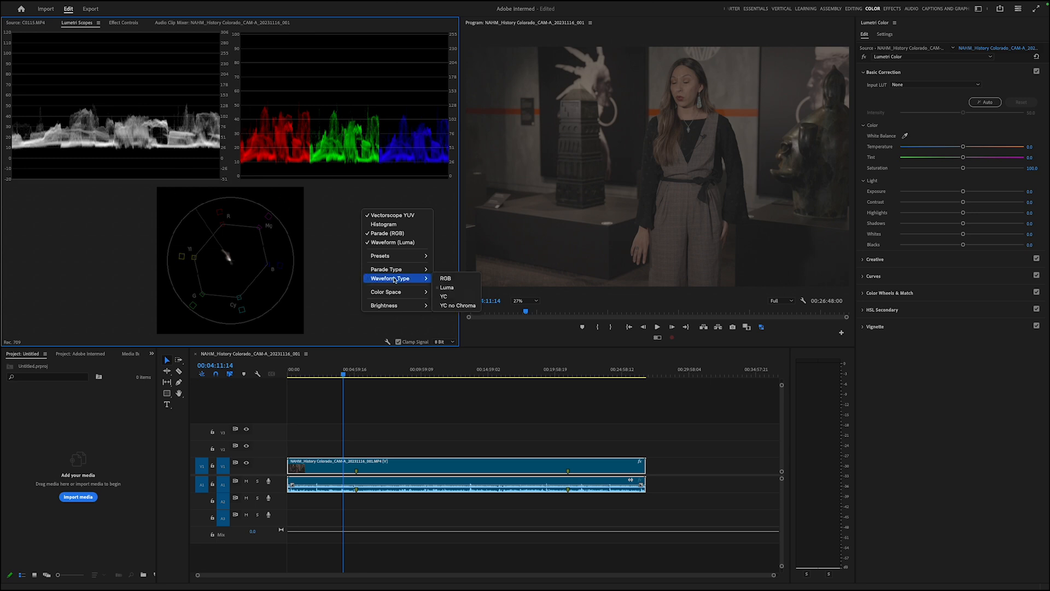
{"action": "left_click", "coordinate": [453, 279]}
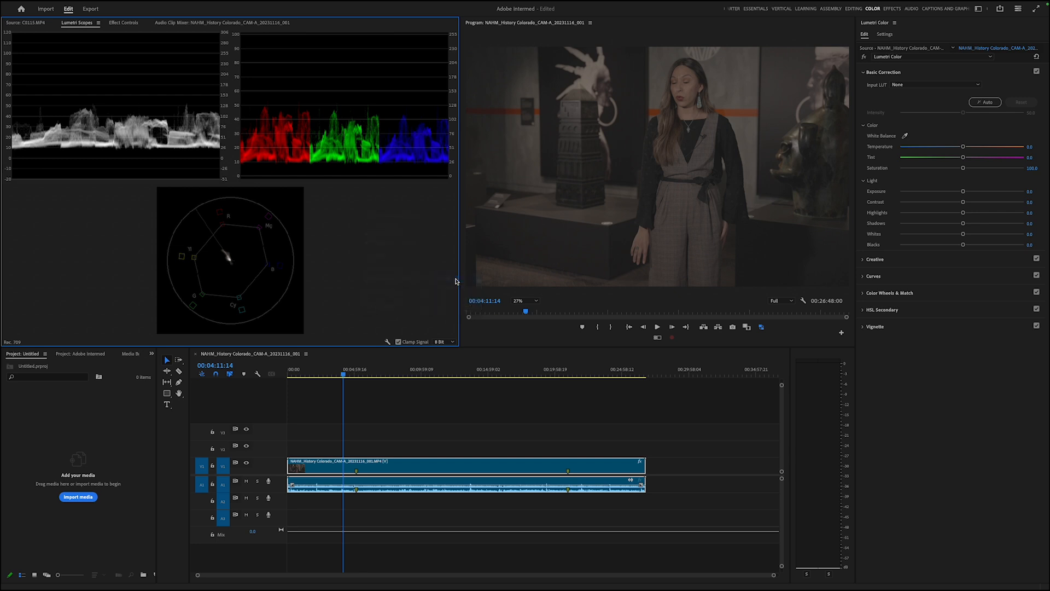
{"action": "right_click", "coordinate": [360, 211]}
{"action": "mouse_move", "coordinate": [401, 275]}
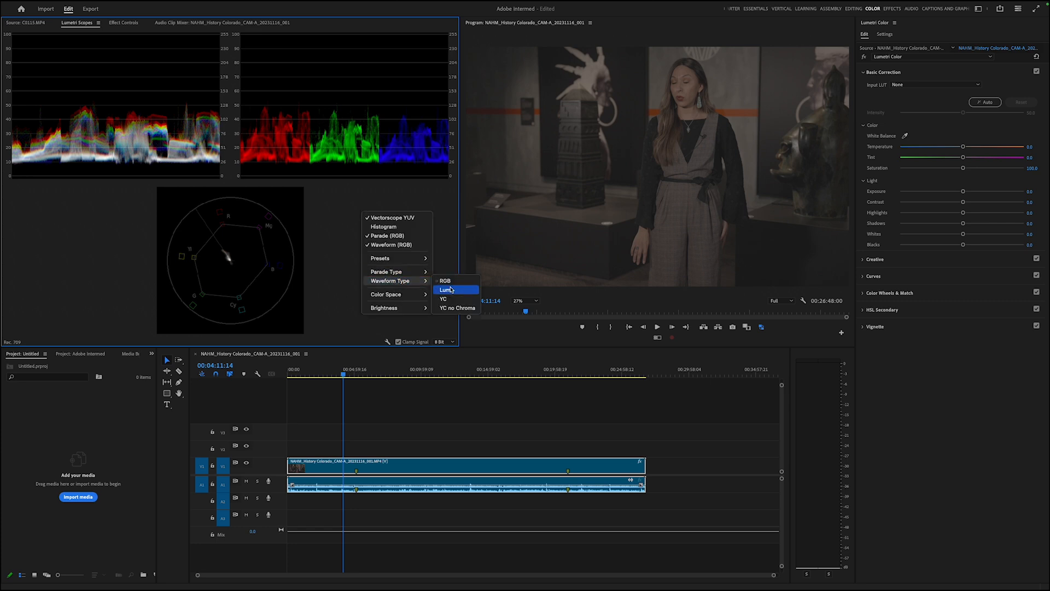
{"action": "left_click", "coordinate": [434, 284]}
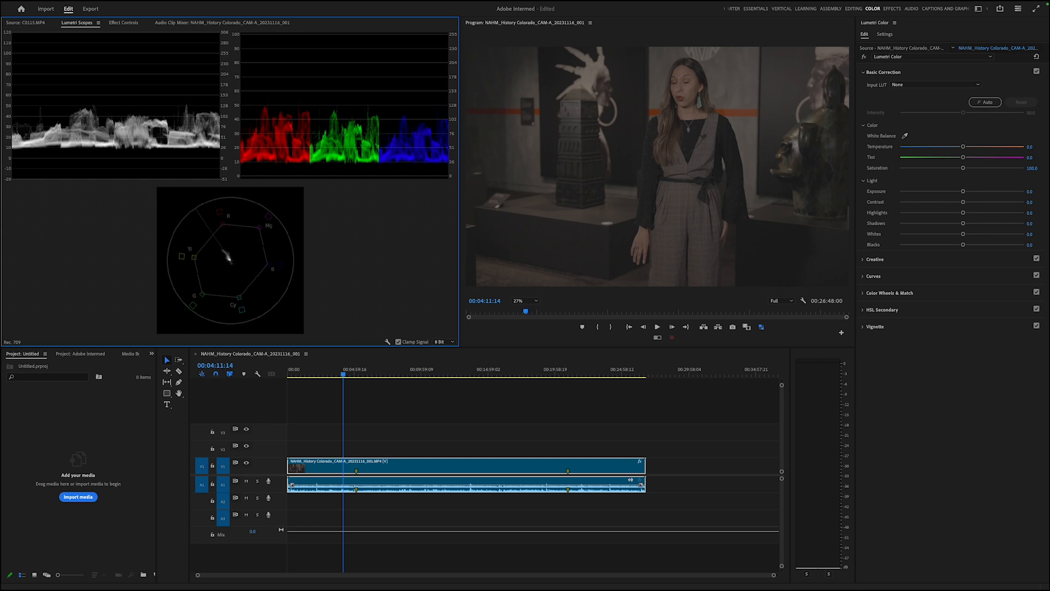
- Try the Basic Correction Tint at 100 and Temperature at about 62, returning each to about 0
{"action": "left_click_drag", "start_coordinate": [963, 158], "coordinate": [1027, 158]}
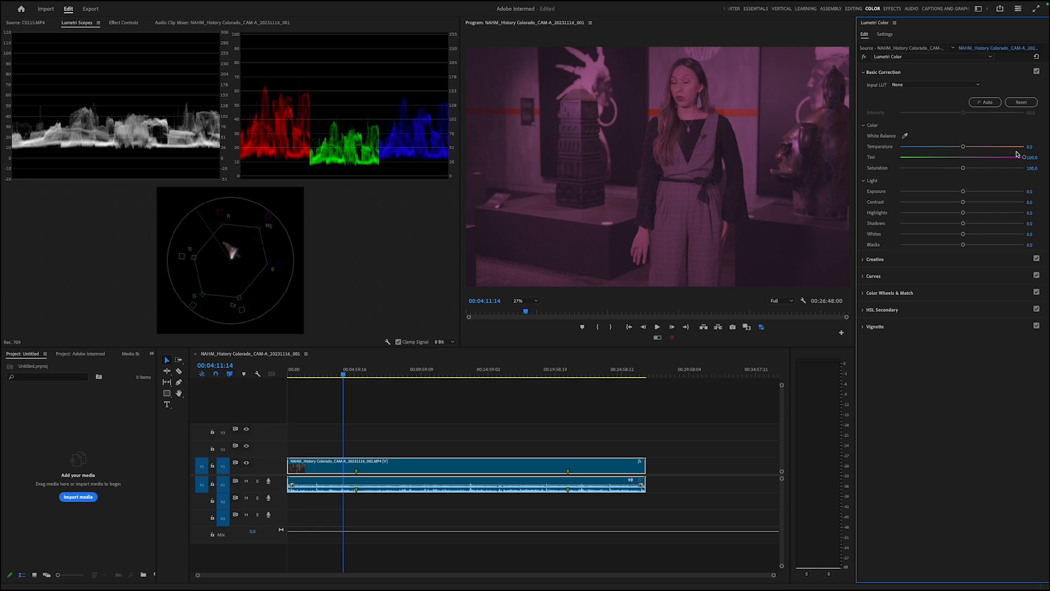
{"action": "left_click_drag", "start_coordinate": [1022, 157], "coordinate": [965, 160]}
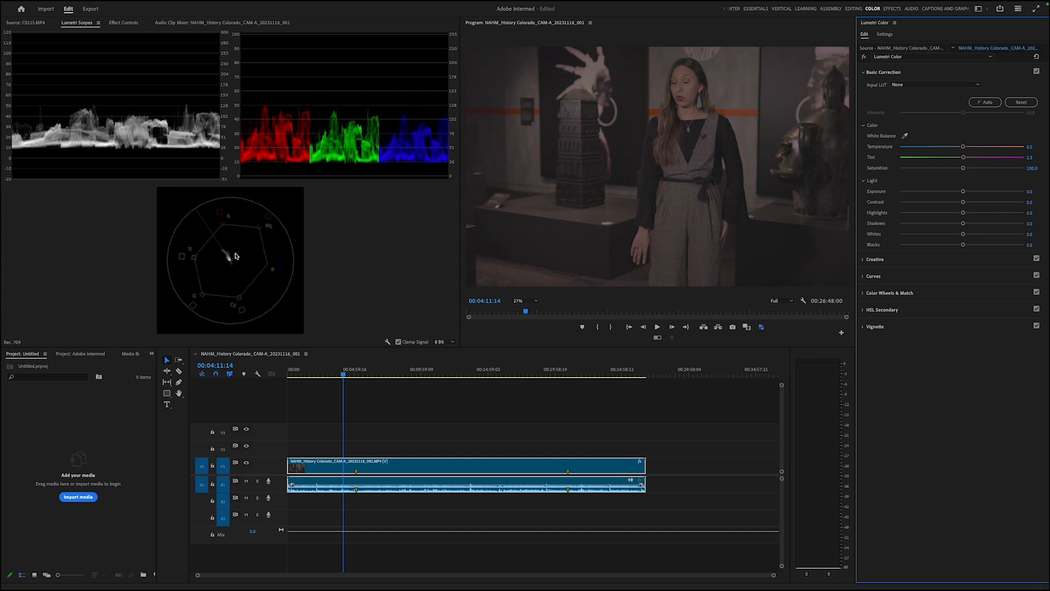
{"action": "left_click_drag", "start_coordinate": [964, 147], "coordinate": [1001, 148]}
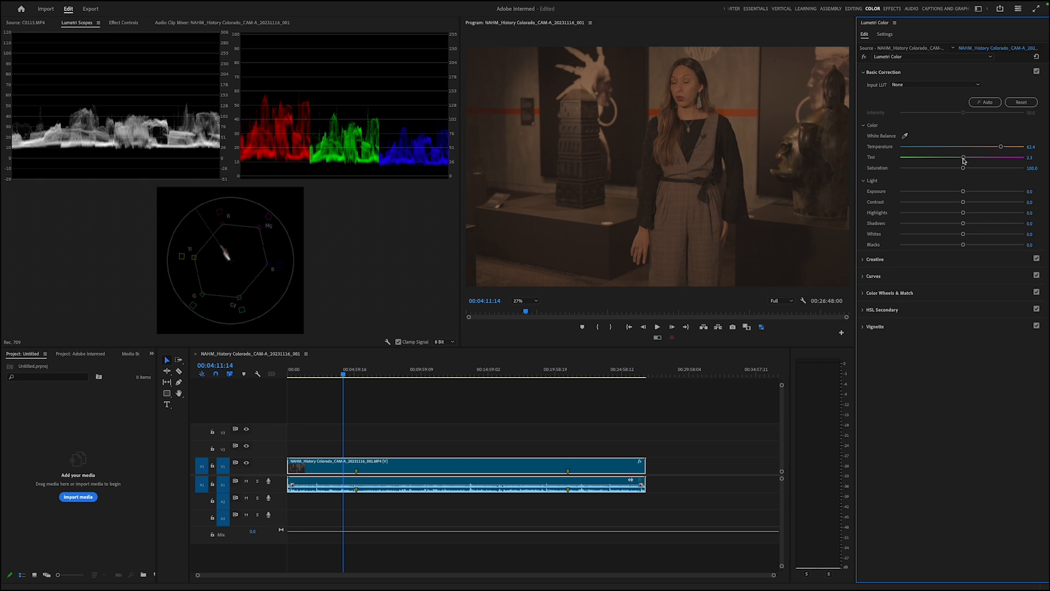
{"action": "left_click_drag", "start_coordinate": [999, 147], "coordinate": [963, 148]}
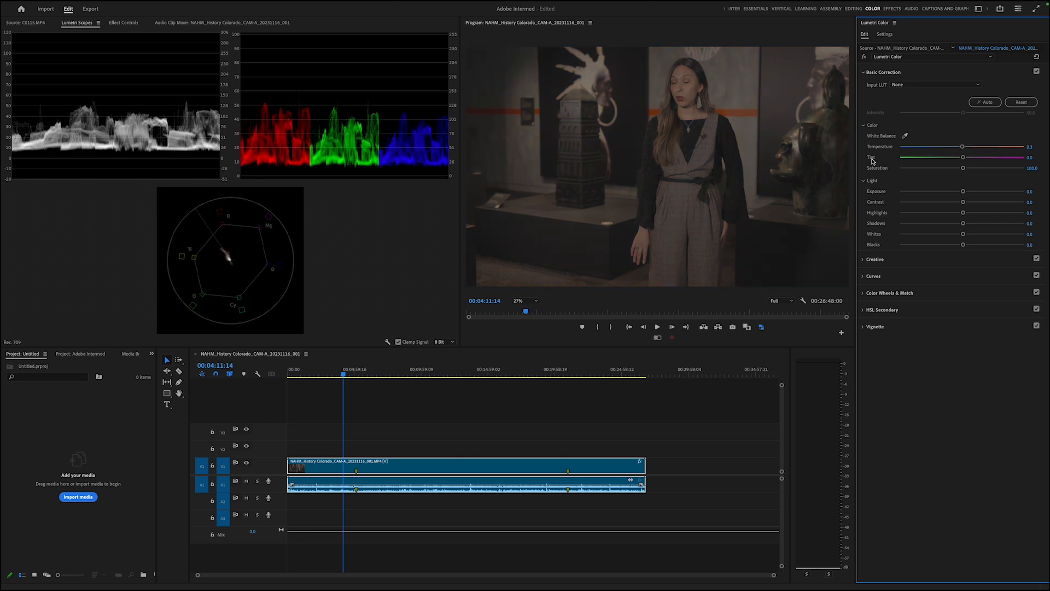
- Raise the highlights level slightly and lower the shadows level slightly in Color Wheels & Match
{"action": "left_click", "coordinate": [878, 294]}
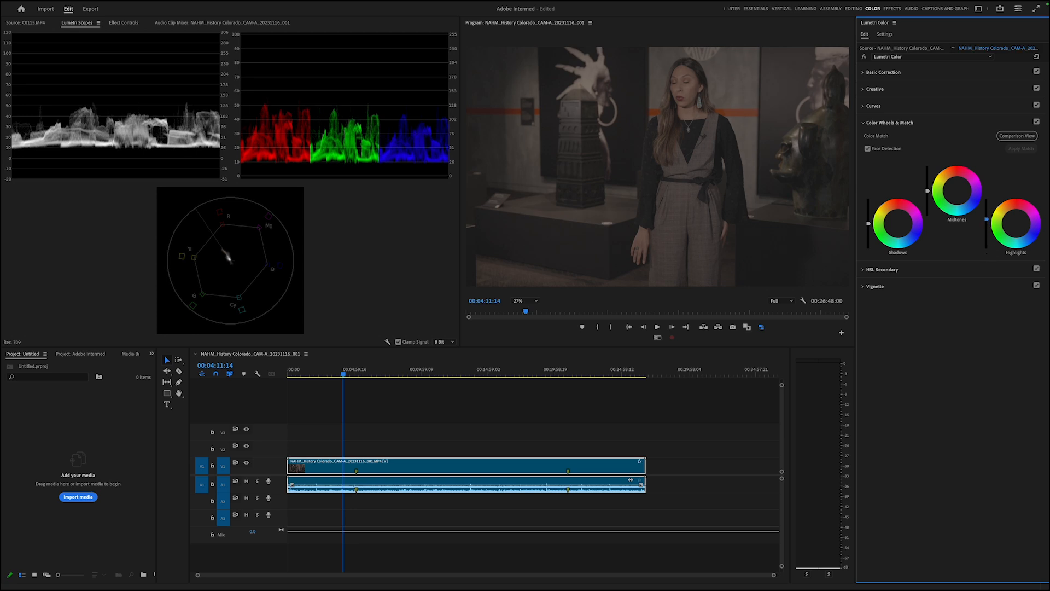
{"action": "left_click_drag", "start_coordinate": [986, 217], "coordinate": [986, 213]}
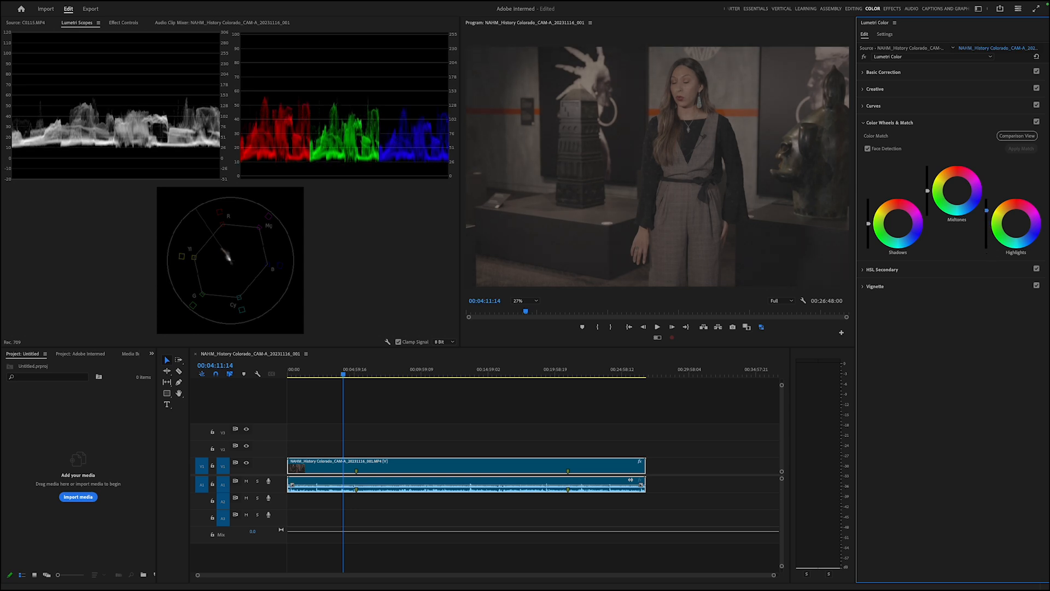
{"action": "left_click_drag", "start_coordinate": [868, 224], "coordinate": [868, 235]}
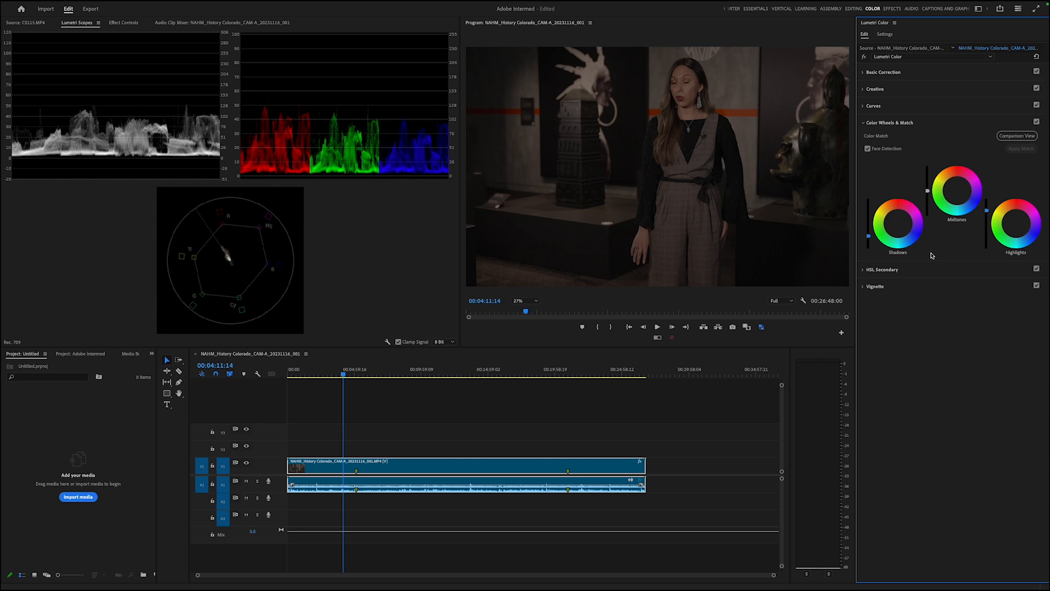
{"action": "left_click_drag", "start_coordinate": [869, 231], "coordinate": [868, 229]}
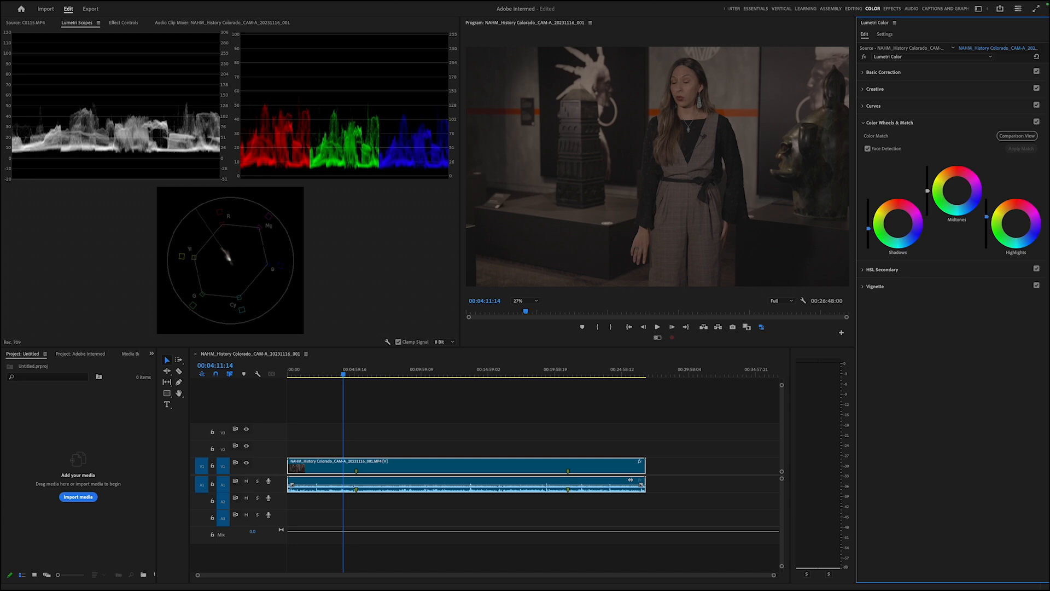
- Try a slight magenta tint on the midtones wheel, reset it, and raise the midtones level slightly
{"action": "left_click", "coordinate": [958, 193]}
{"action": "left_click_drag", "start_coordinate": [957, 190], "coordinate": [960, 189]}
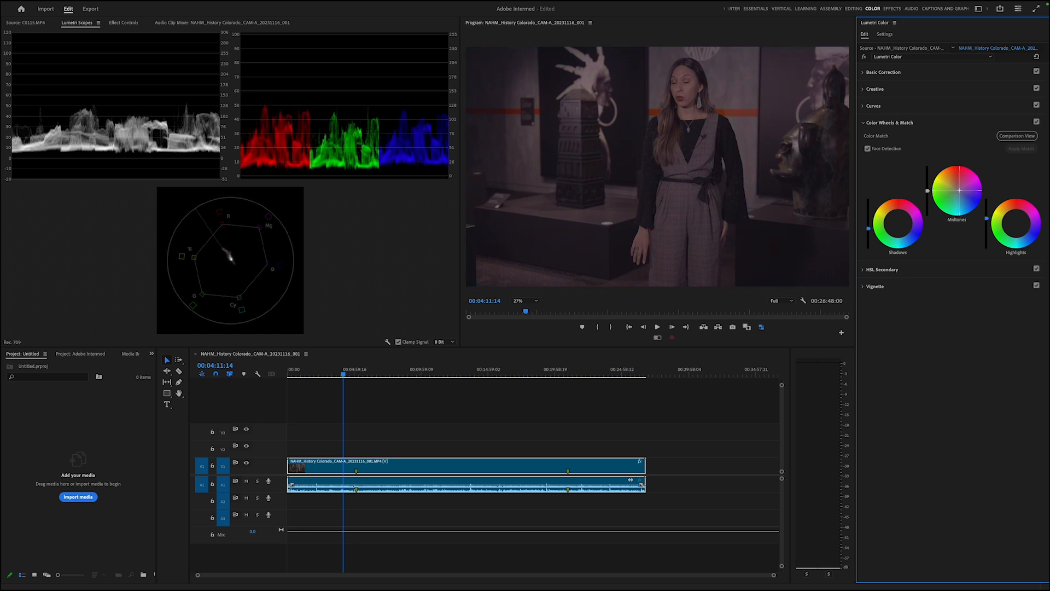
{"action": "double_click", "coordinate": [958, 190]}
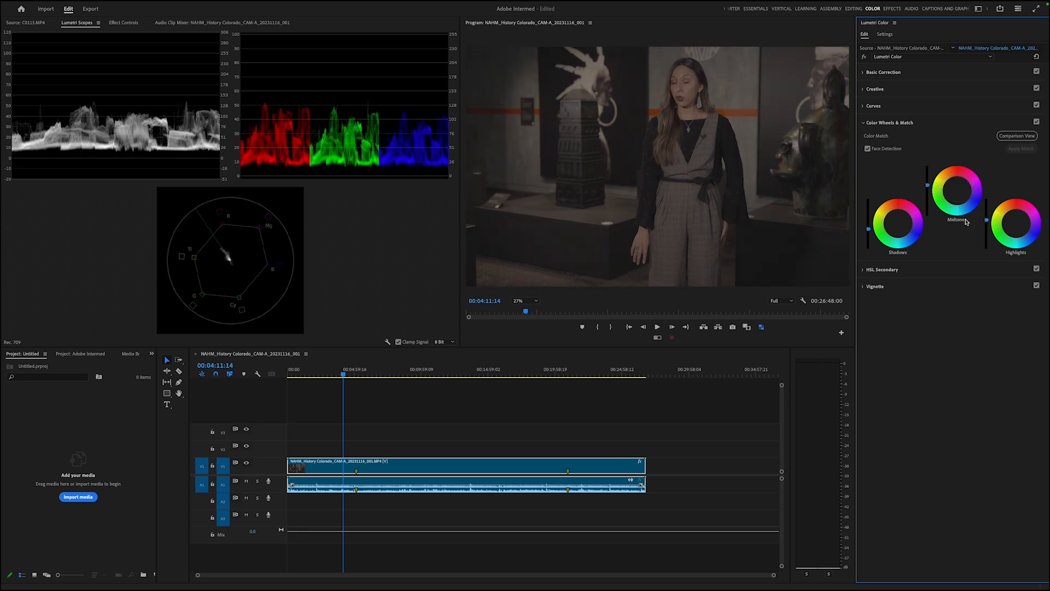
- Browse the available Creative looks for the clip, leaving Look set to None
{"action": "left_click", "coordinate": [895, 123]}
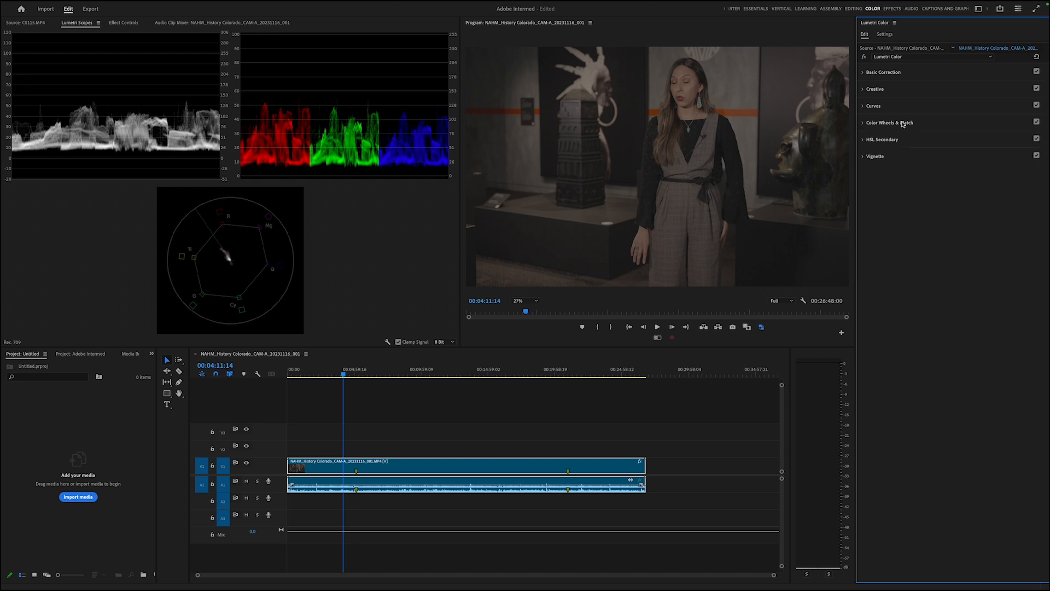
{"action": "left_click", "coordinate": [891, 73]}
{"action": "left_click", "coordinate": [887, 72]}
{"action": "left_click", "coordinate": [876, 91]}
{"action": "left_click", "coordinate": [896, 102]}
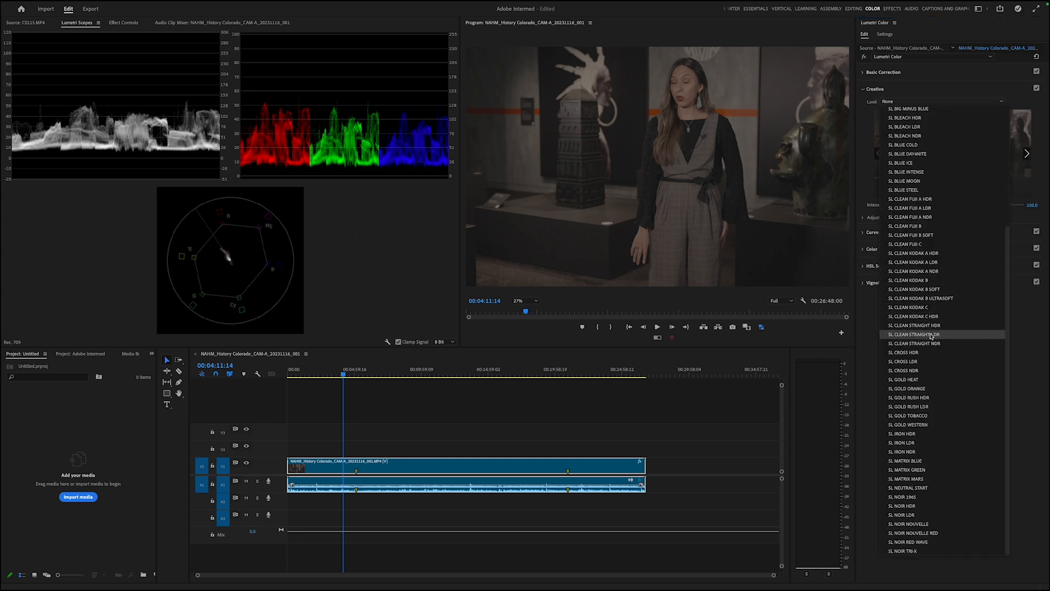
{"action": "scroll", "coordinate": [931, 336], "scroll_direction": "up", "scroll_amount": 5}
{"action": "left_click", "coordinate": [1024, 324]}
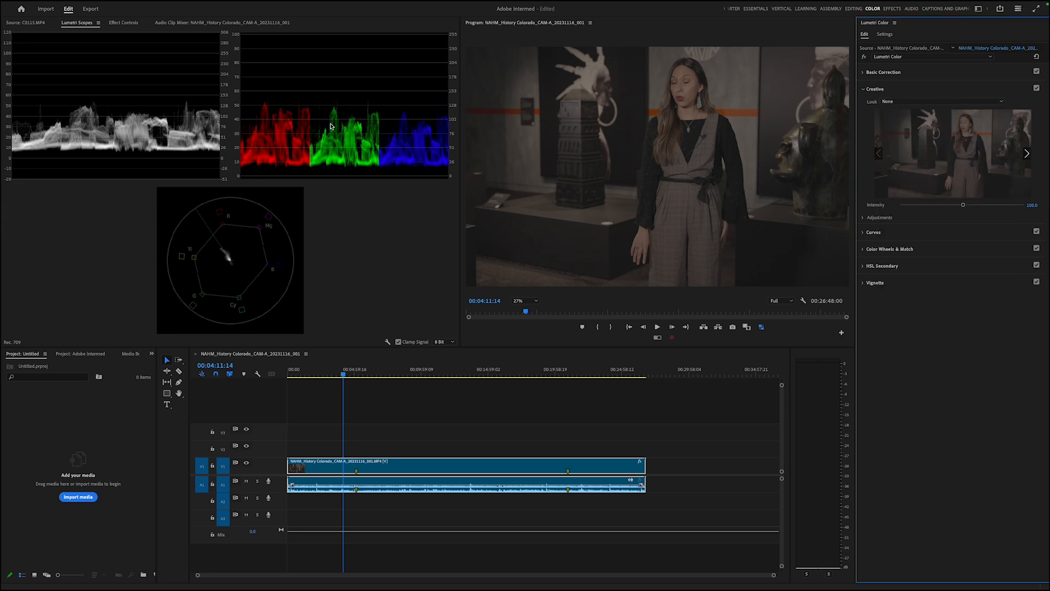